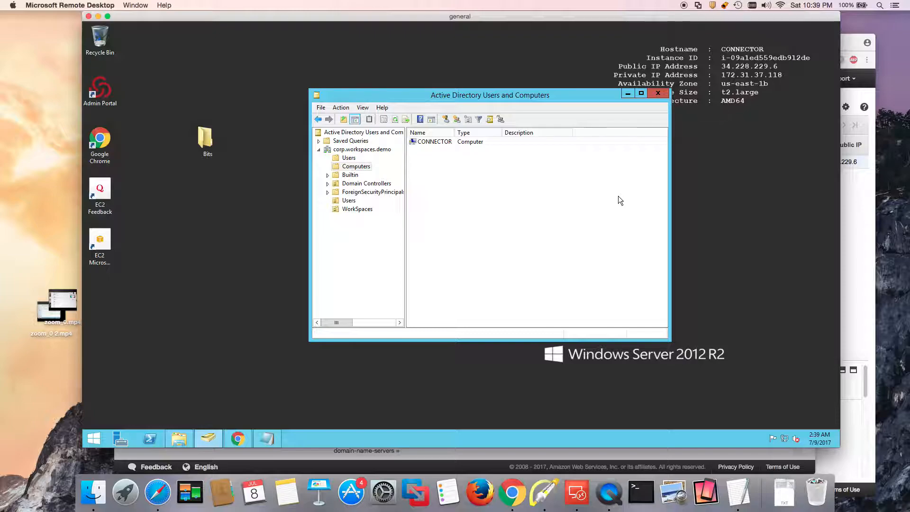
Inspect the CONNECTOR computer object in the Computers container of corp.workspaces.demo
click(450, 142)
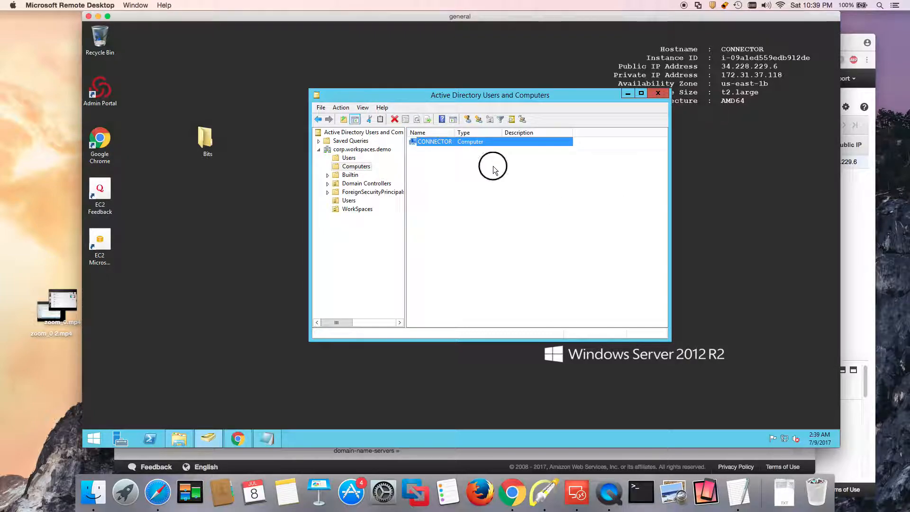
click(471, 152)
click(430, 143)
click(365, 166)
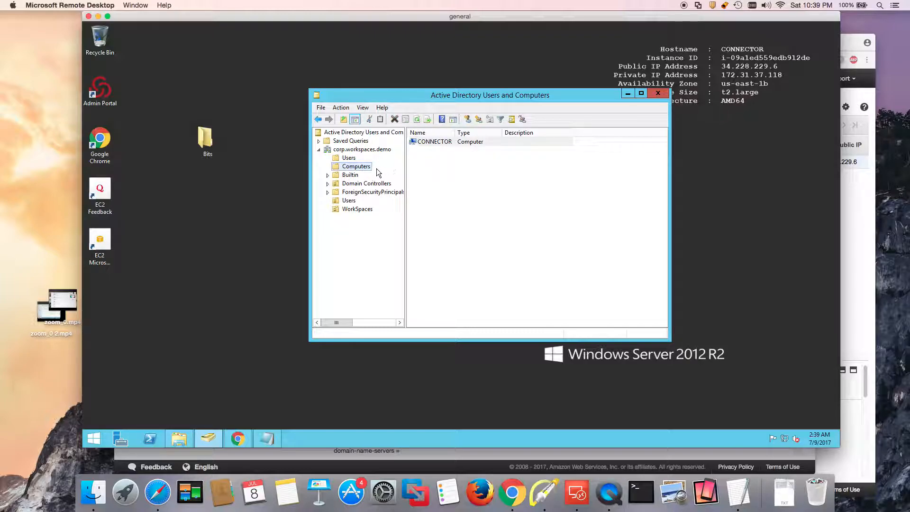
Switch to the Centrify Admin Portal, open the AWS WorkSpaces MFA role and view its administrative rights
click(238, 438)
scroll(132, 168, up, 3)
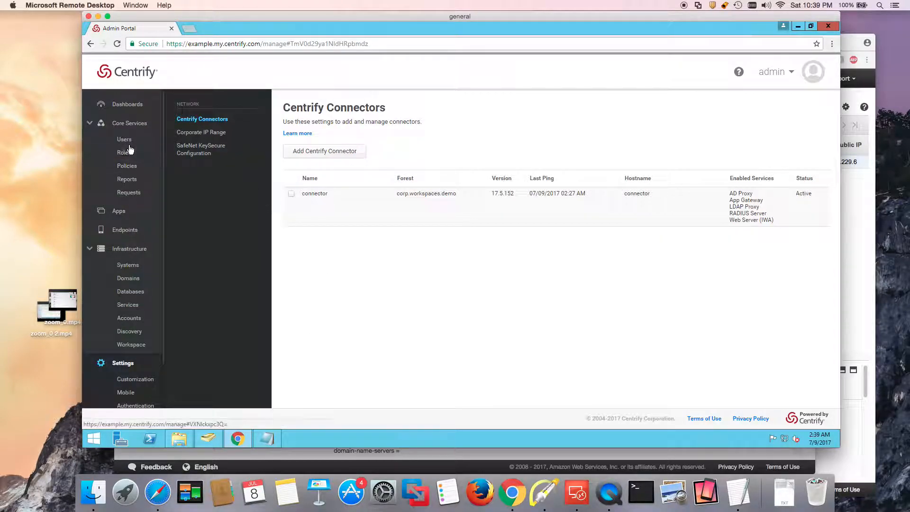
click(125, 153)
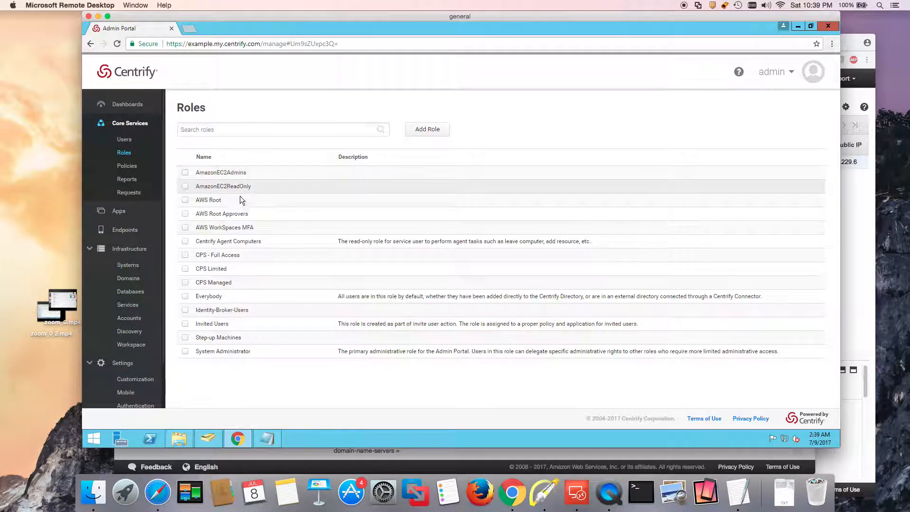
click(251, 228)
click(204, 185)
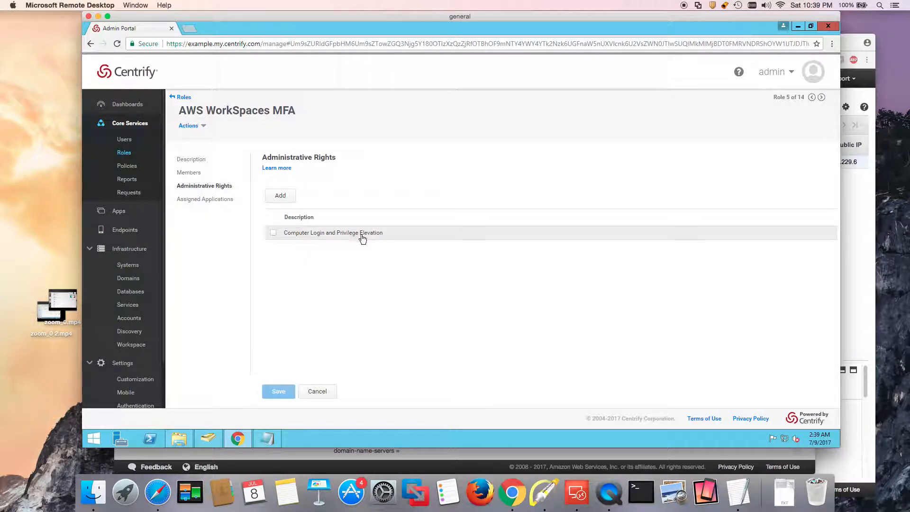
Search for "conne", add the CONNECTOR computer as a member of the AWS WorkSpaces MFA role, and save the role
click(189, 175)
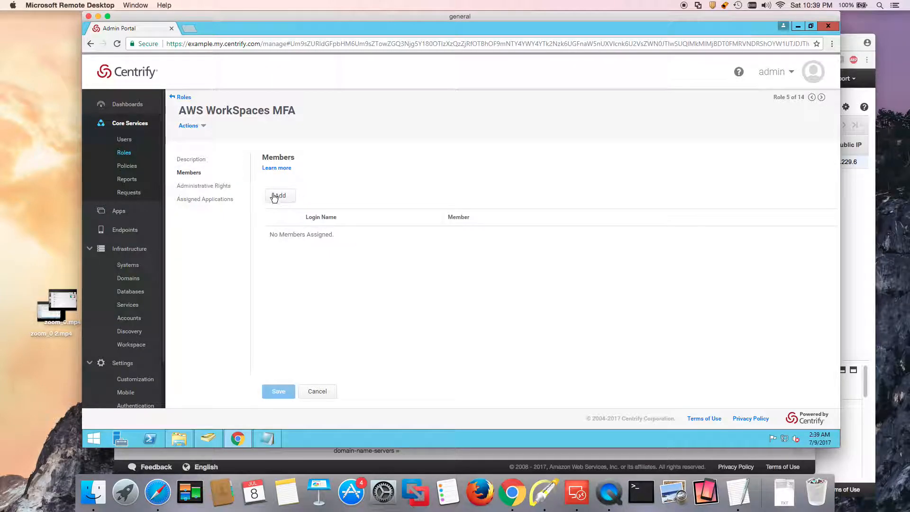
click(278, 196)
click(301, 230)
click(320, 137)
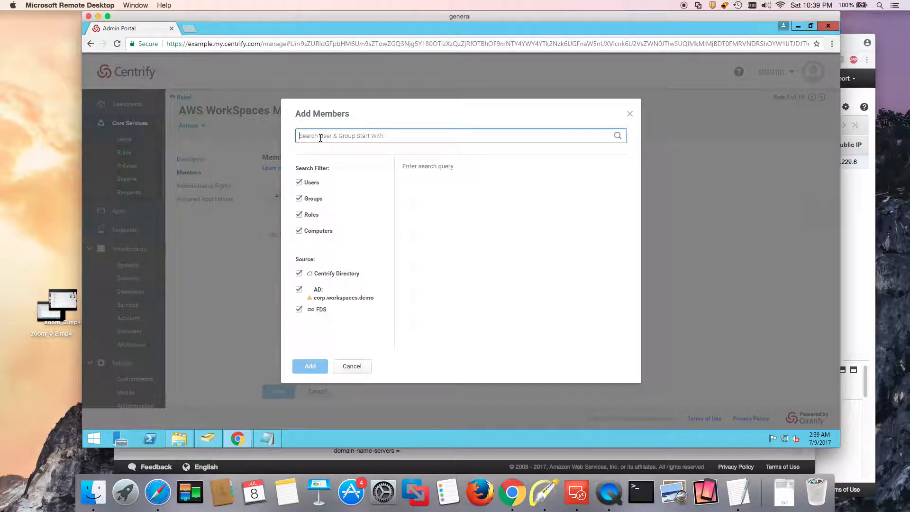
text(cor)
text(ne)
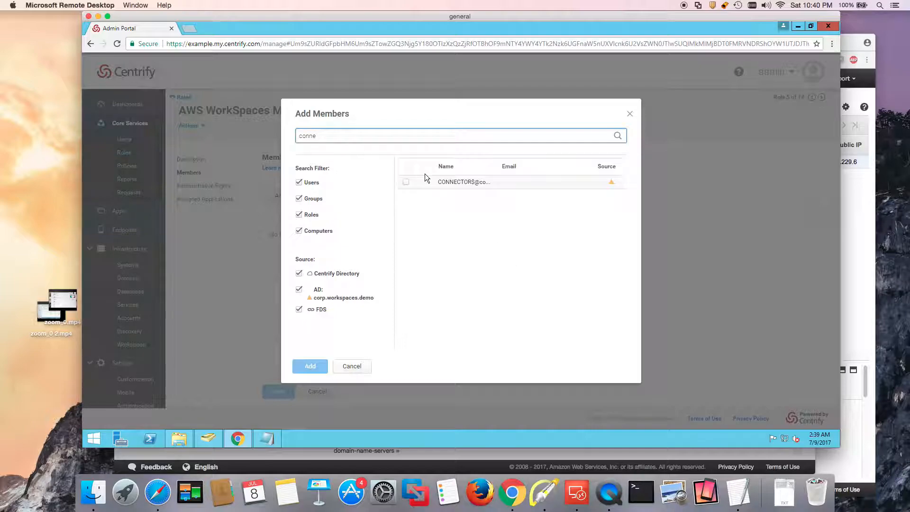
click(405, 182)
click(310, 367)
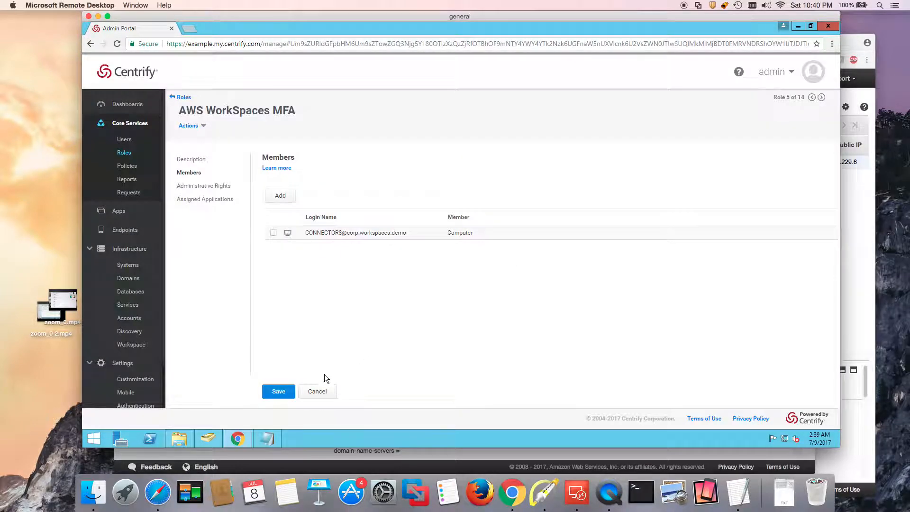
click(284, 391)
Launch an empty Microsoft Management Console by running mmc
click(99, 437)
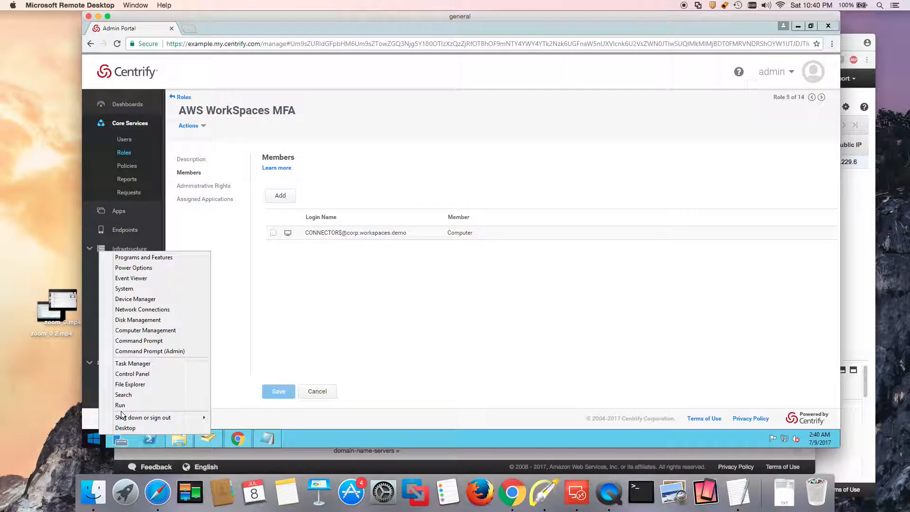
click(127, 407)
text(mmc)
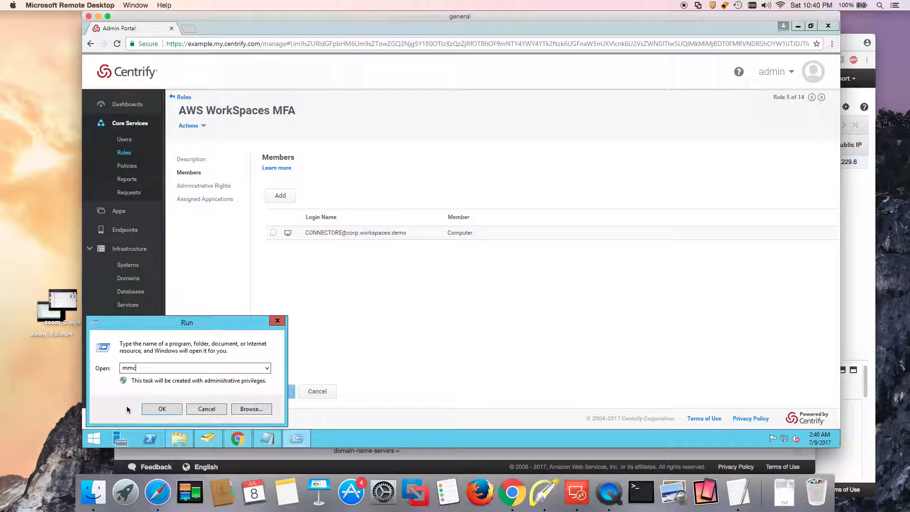
key(Return)
Add the Certificates snap-in to the console for the computer account, managing the local computer
click(200, 140)
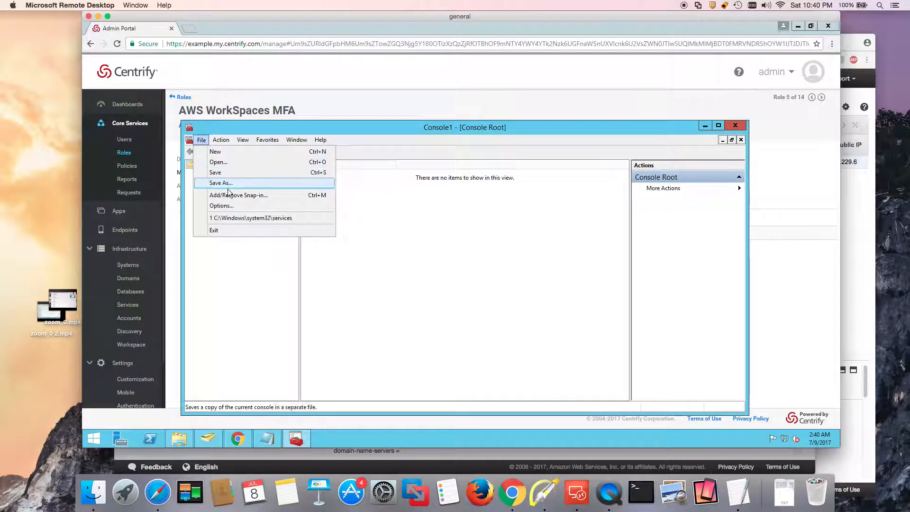
click(255, 197)
click(348, 261)
click(445, 258)
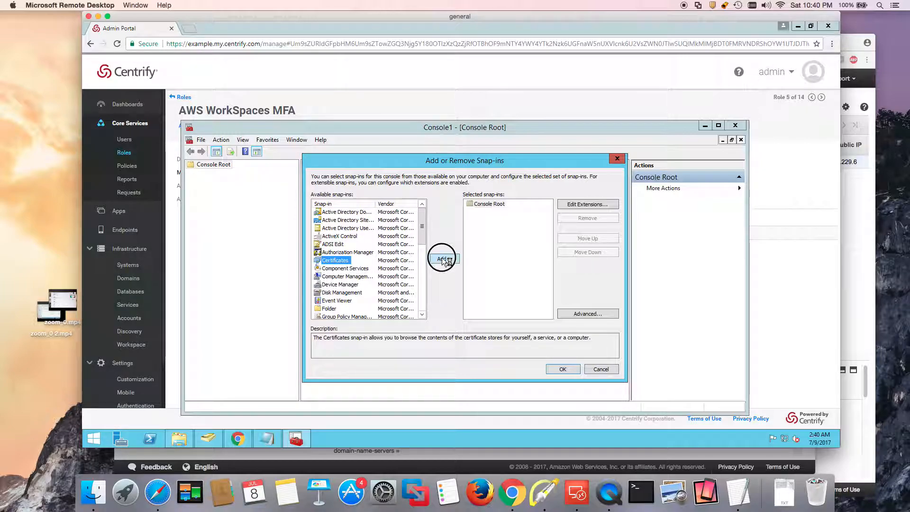
click(351, 219)
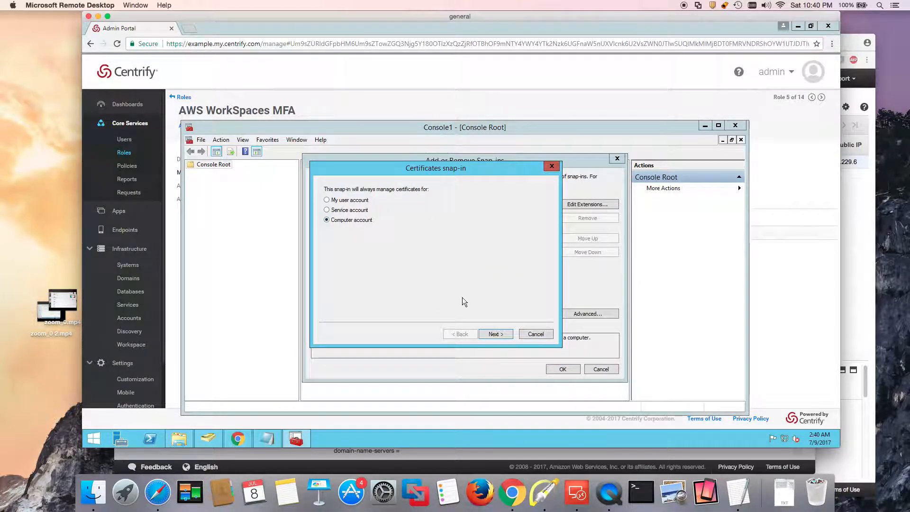
click(489, 335)
click(493, 334)
click(562, 369)
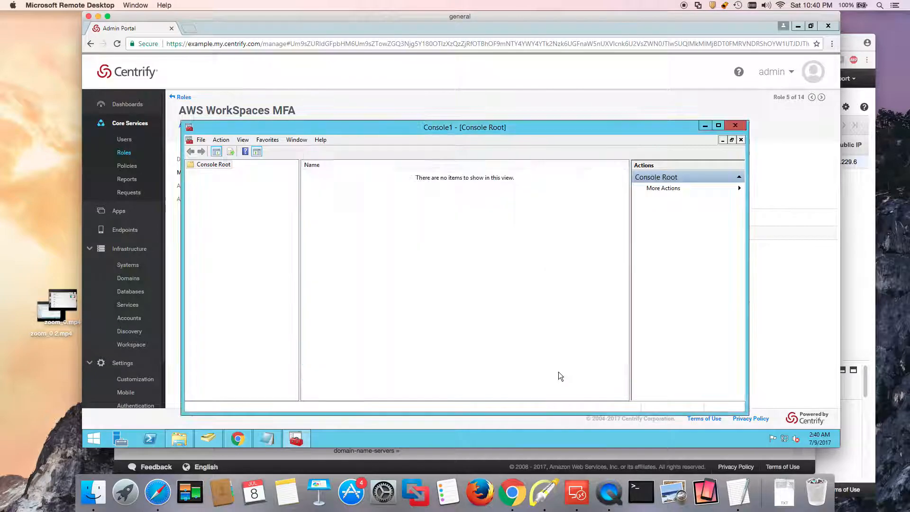
Examine the local computer's Personal and Trusted Root Certification Authorities certificates for the Centrify Customer root, and minimize the console
click(191, 173)
click(200, 181)
click(237, 190)
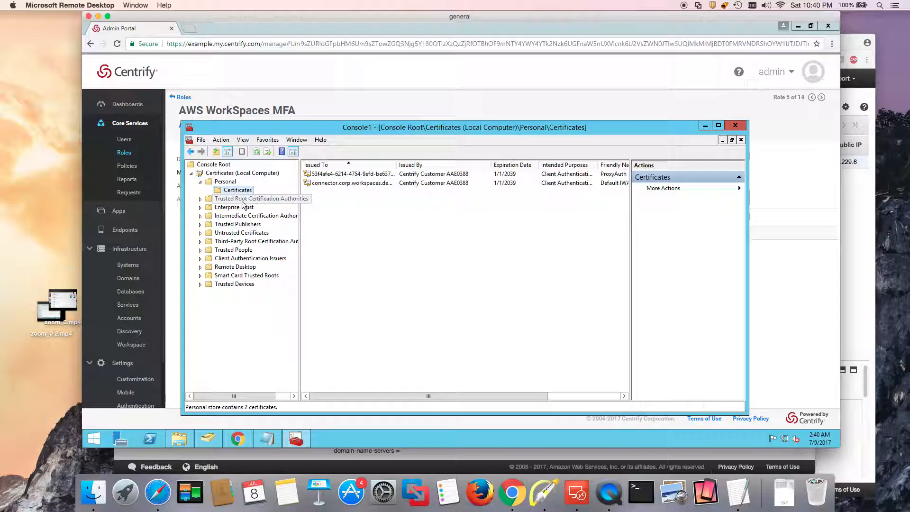
click(256, 199)
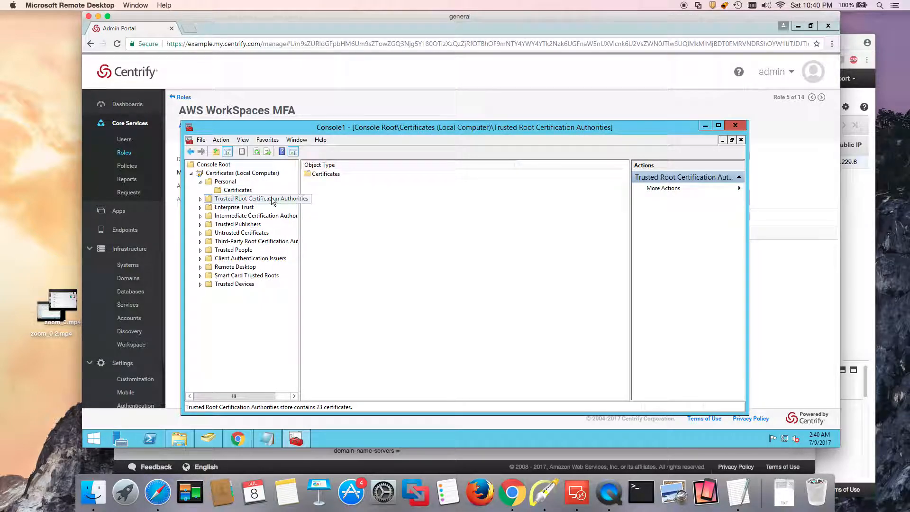
click(200, 199)
click(238, 207)
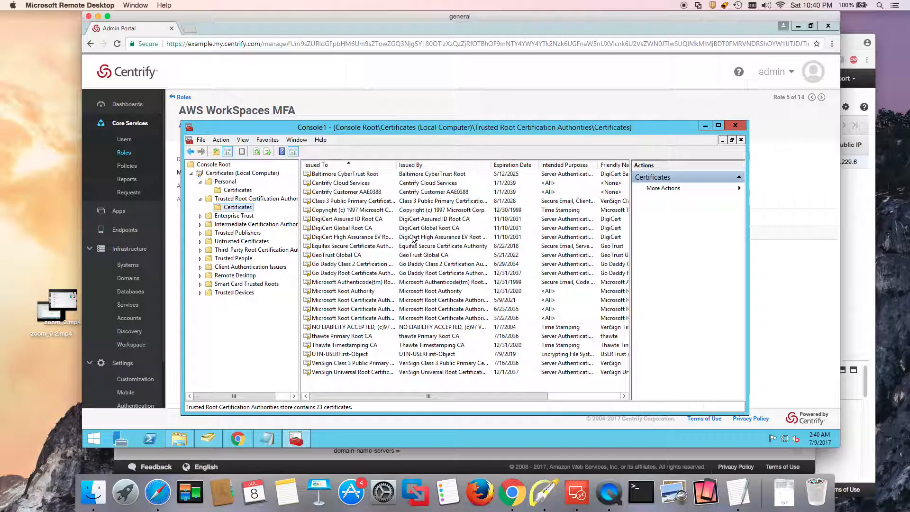
click(378, 192)
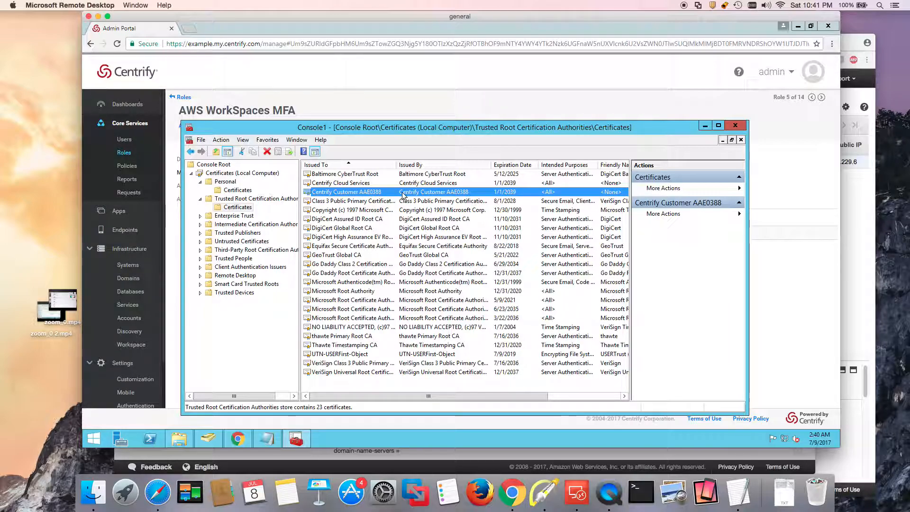
click(705, 126)
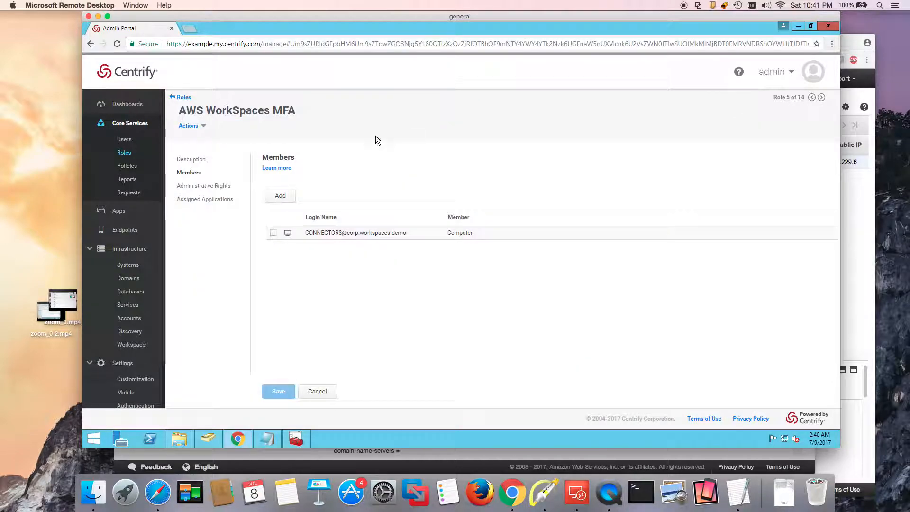
Open the connector's IWA Service settings from the portal's network settings and download the IWA root CA certificate
scroll(133, 291, down, 2)
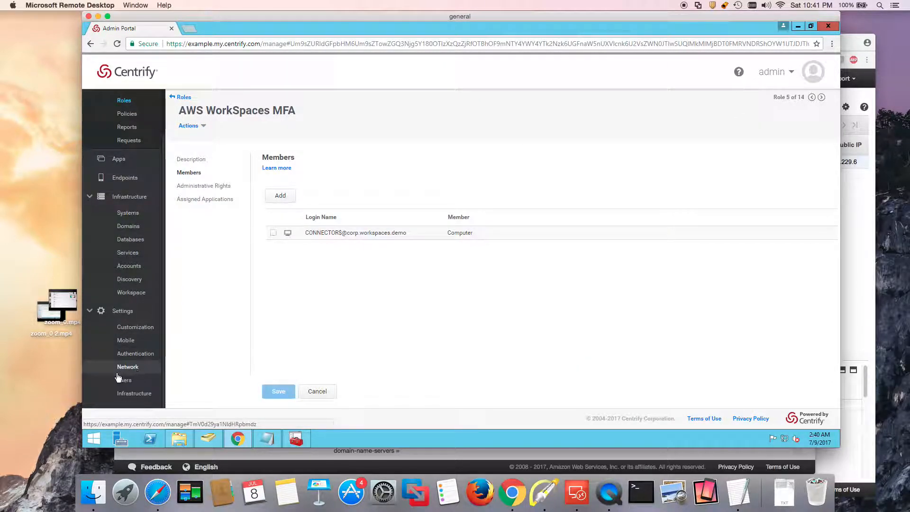
click(133, 372)
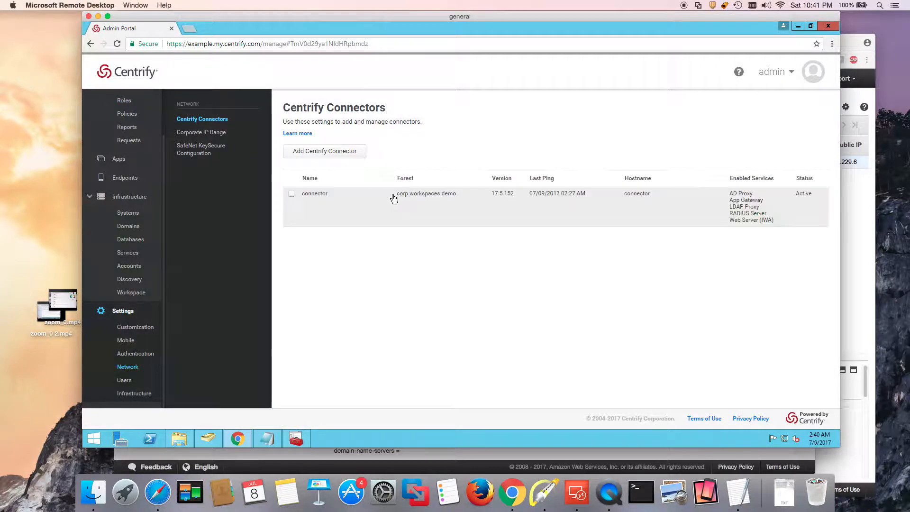
double_click(493, 222)
click(341, 156)
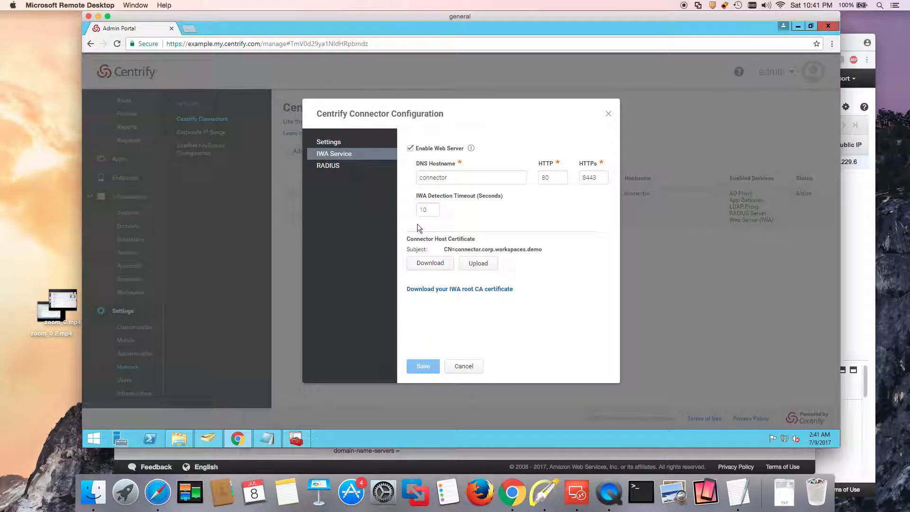
click(479, 294)
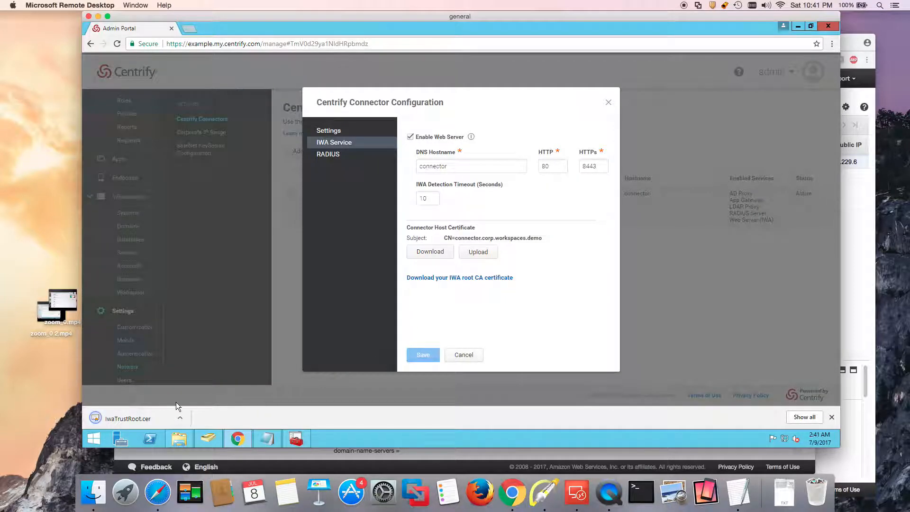
Try to import the downloaded iwaTrustRoot.cer into the Local Machine's Trusted Root Certification Authorities store
click(138, 418)
click(481, 238)
click(199, 229)
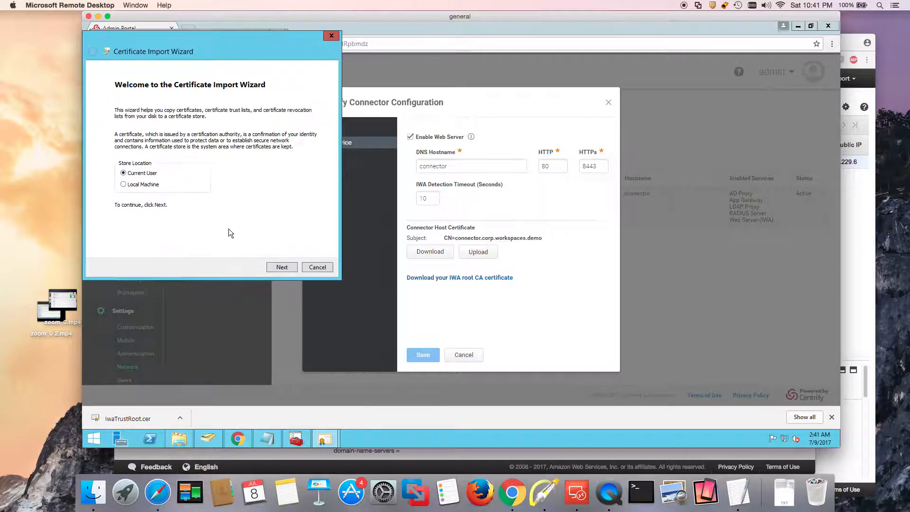
click(125, 185)
click(282, 268)
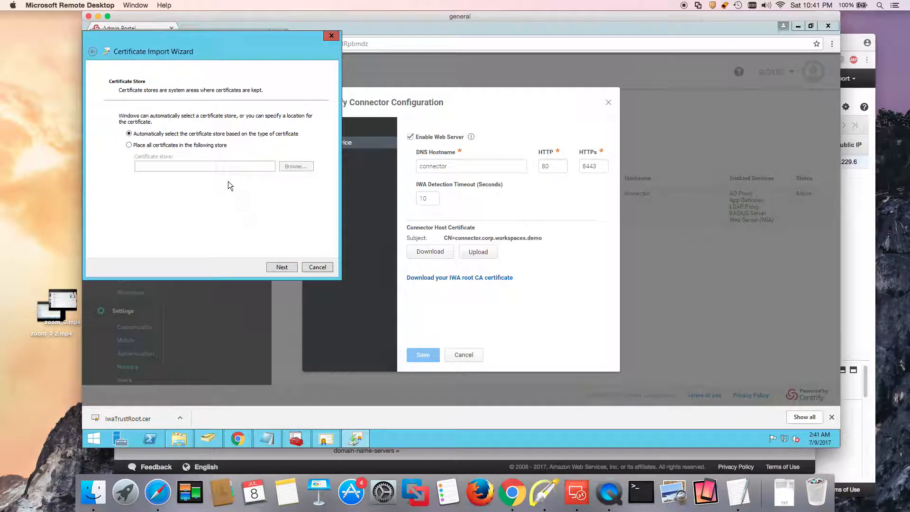
click(163, 148)
click(295, 166)
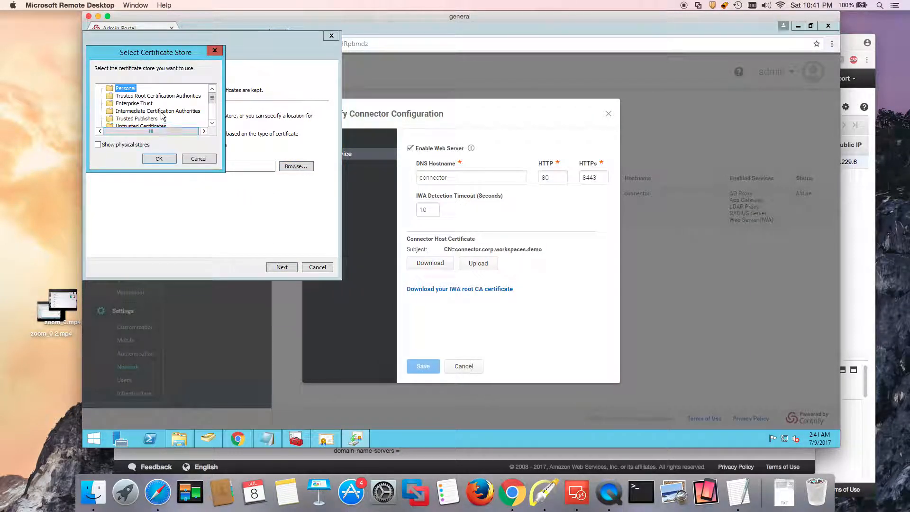
click(144, 96)
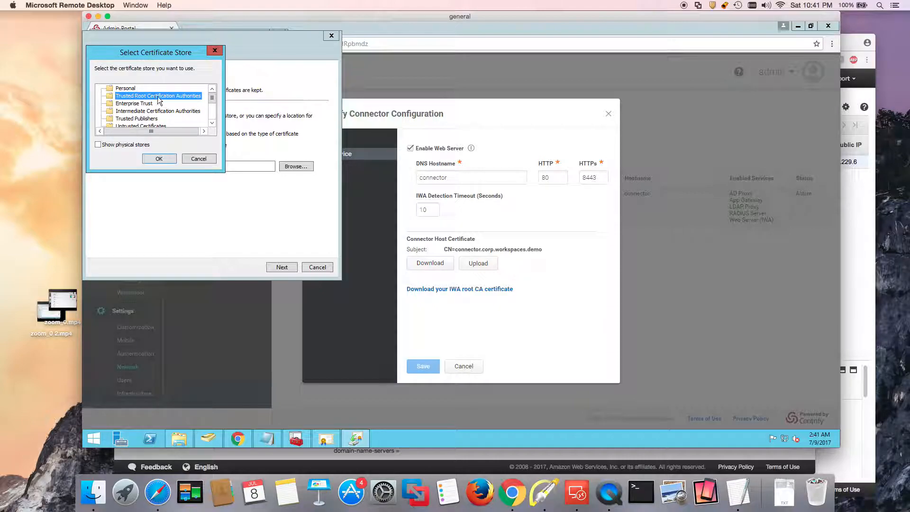
click(316, 268)
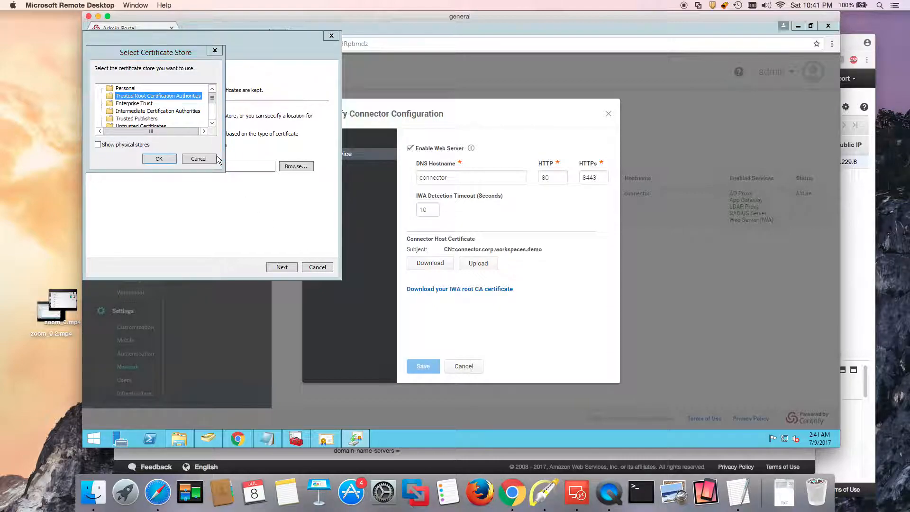
click(209, 158)
click(332, 36)
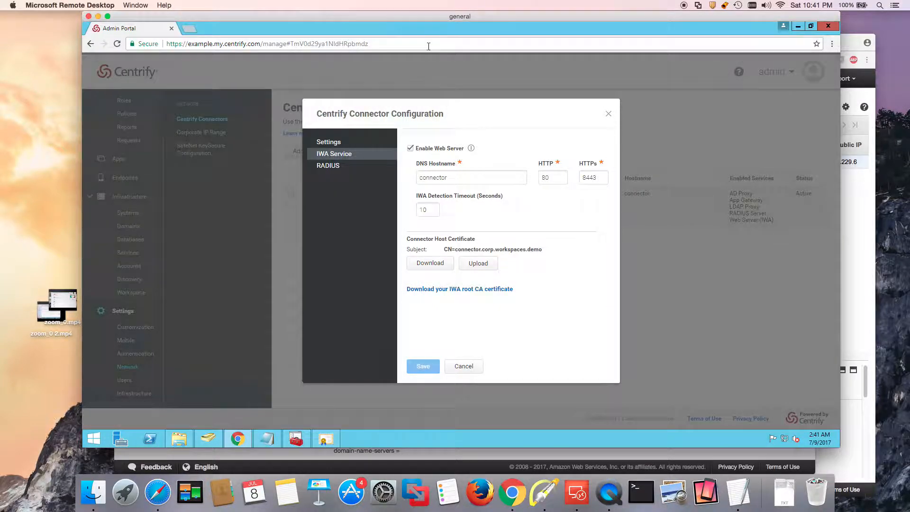
Close the connector configuration and certificate windows, and minimize the browser and the certificates console
click(608, 113)
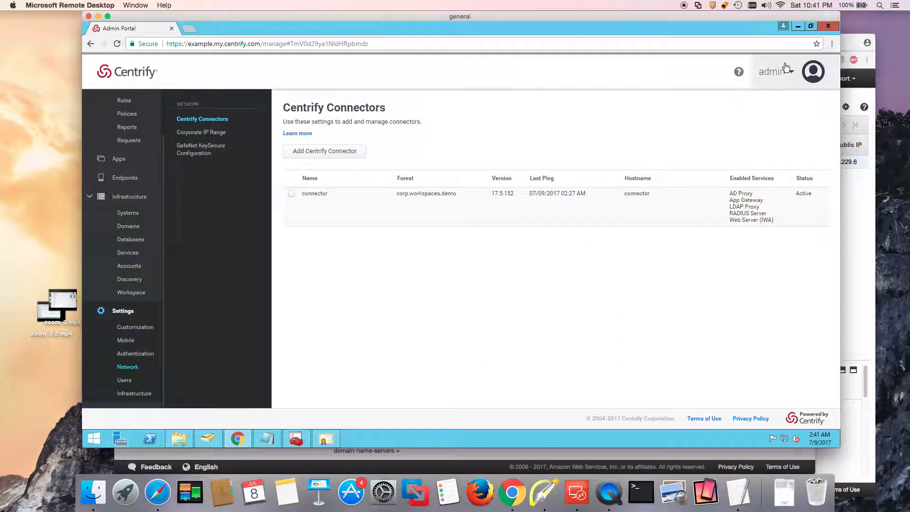
click(798, 28)
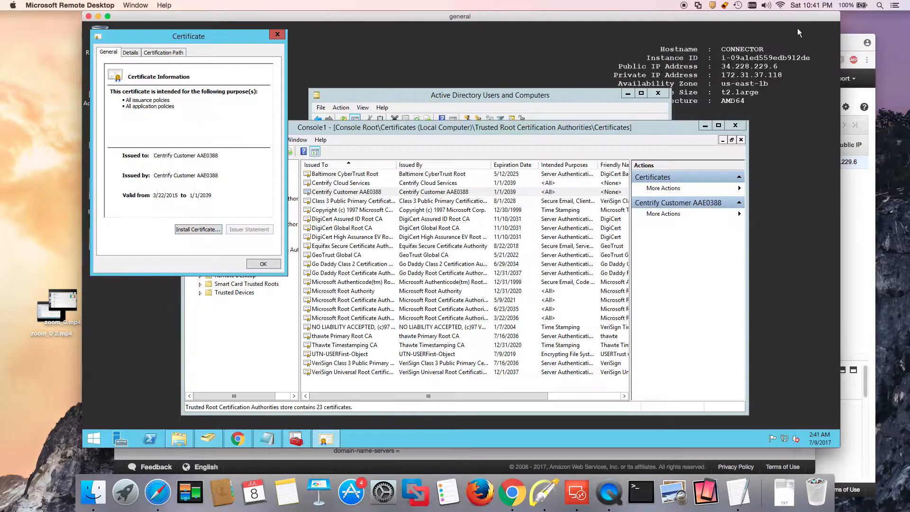
click(279, 34)
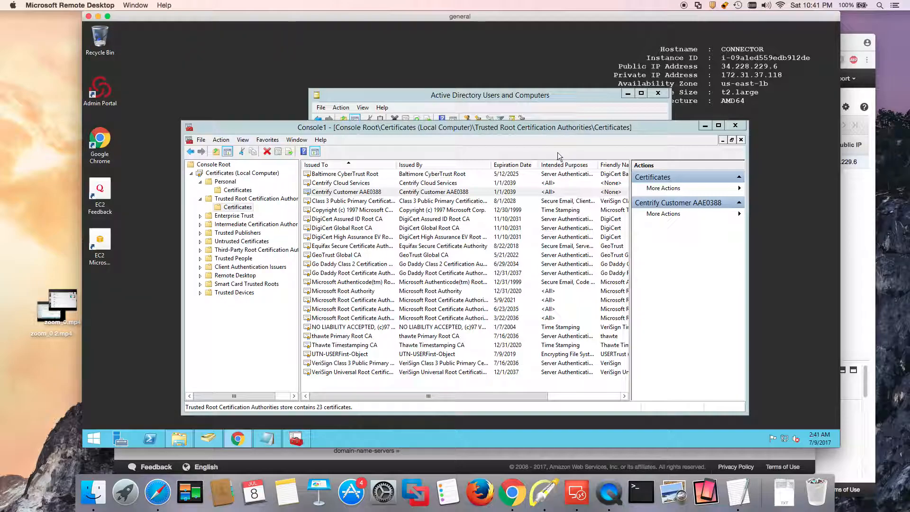
click(705, 125)
Install the Centrify Group Policy Management Editor Extension from CentrifyDC_GP_Extension-5.4.2-win64 in the desktop's Bits folder, accepting the license agreement
double_click(205, 139)
double_click(396, 139)
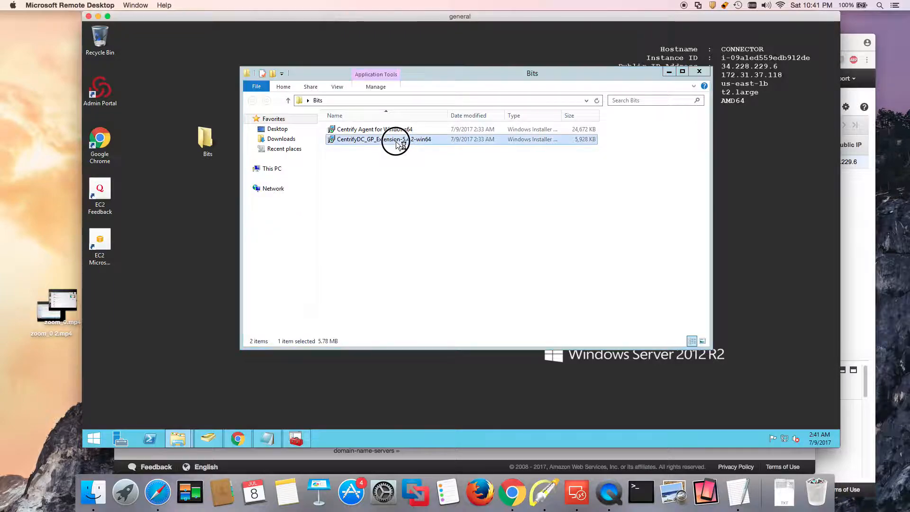
click(487, 238)
click(507, 303)
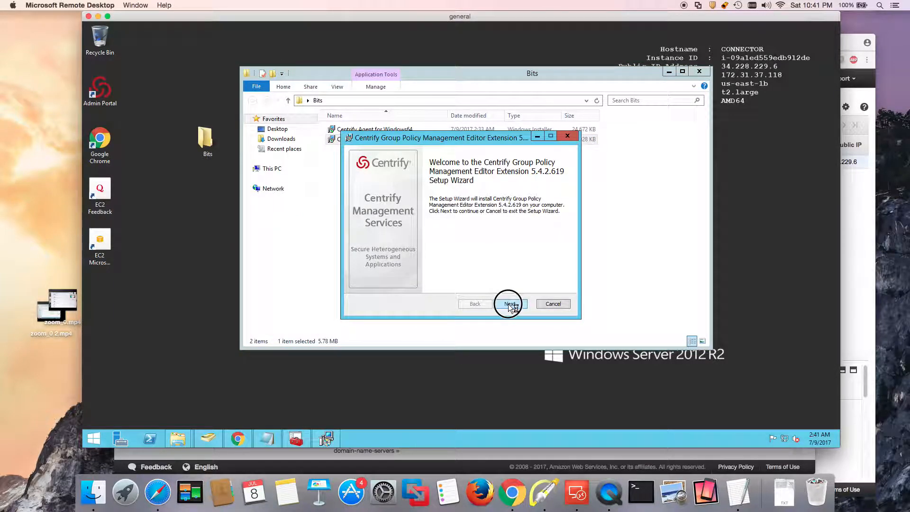
click(437, 283)
click(515, 305)
click(515, 306)
click(516, 305)
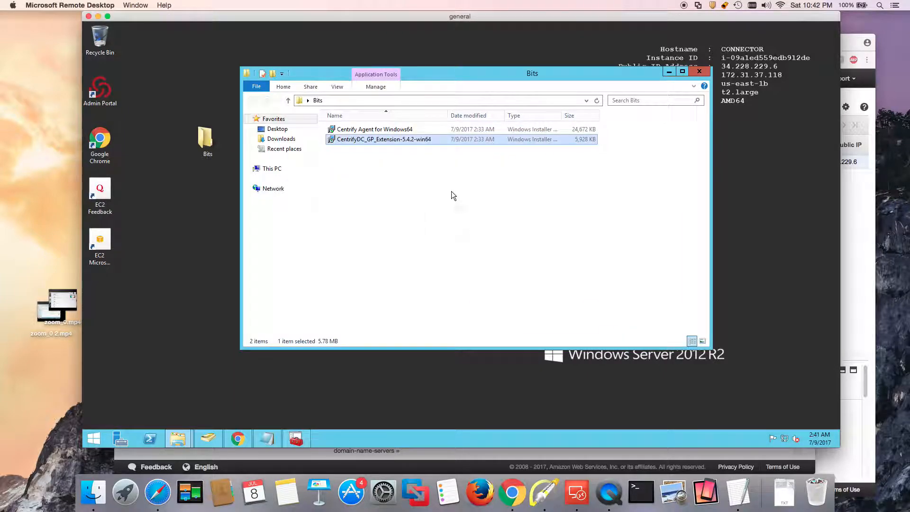
click(380, 159)
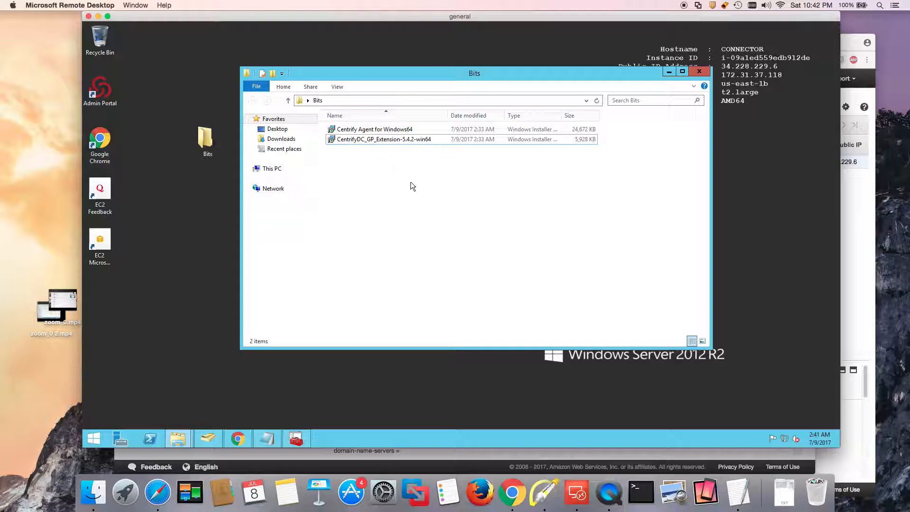
Install Centrify Agent for Windows64 from the Bits folder, accepting the license, and finish with the Agent Configuration Wizard set to run
double_click(379, 129)
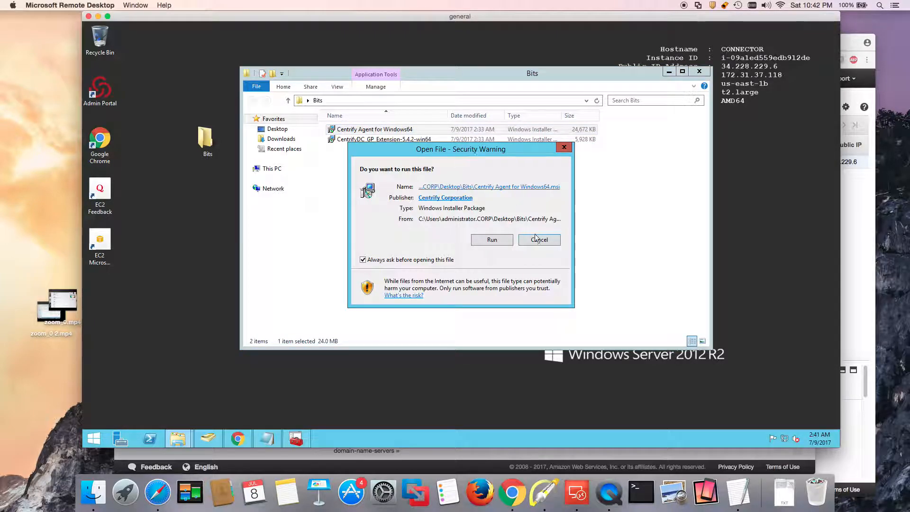
click(495, 241)
click(510, 304)
click(415, 282)
click(504, 302)
click(503, 302)
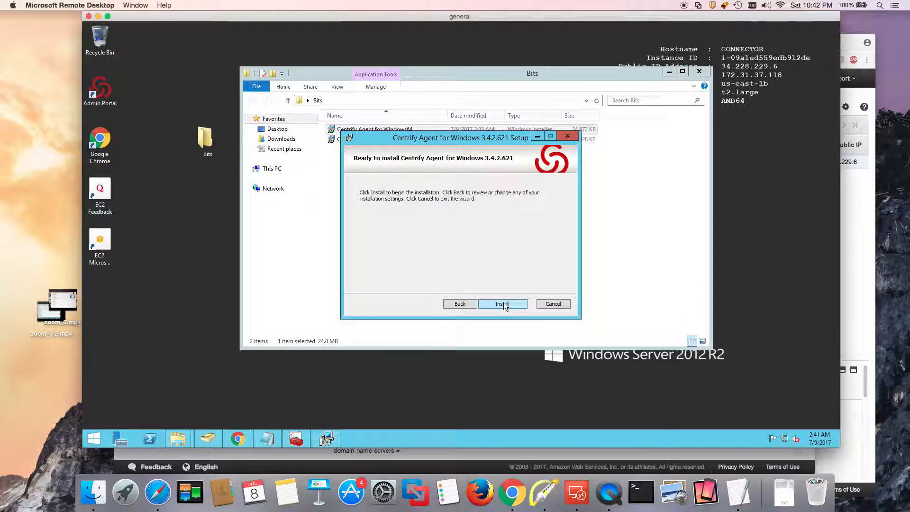
click(503, 302)
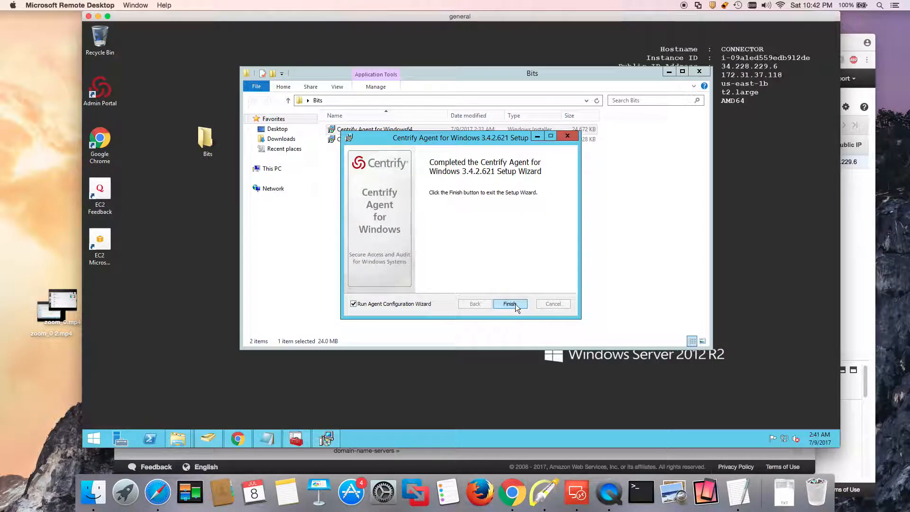
click(510, 304)
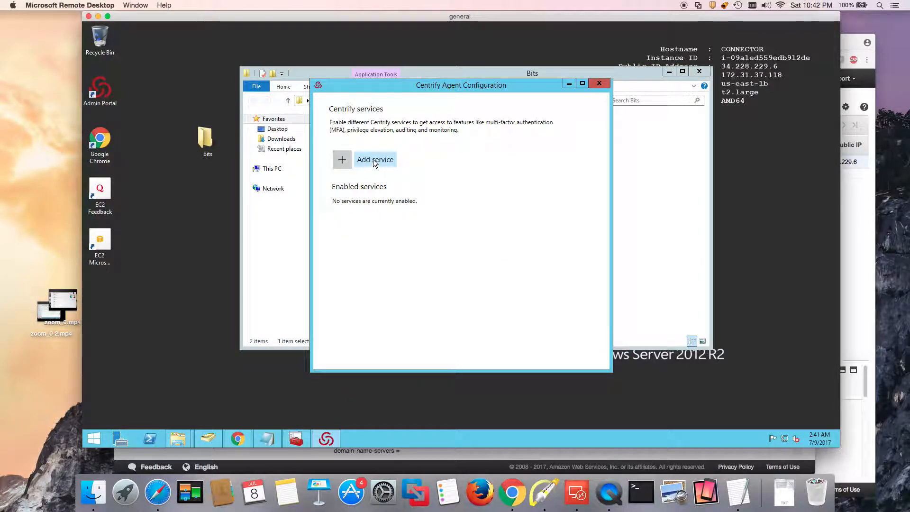
Add the Centrify Identity Services Platform service to the agent and connect it to the preselected my.centrify.com instance
click(375, 161)
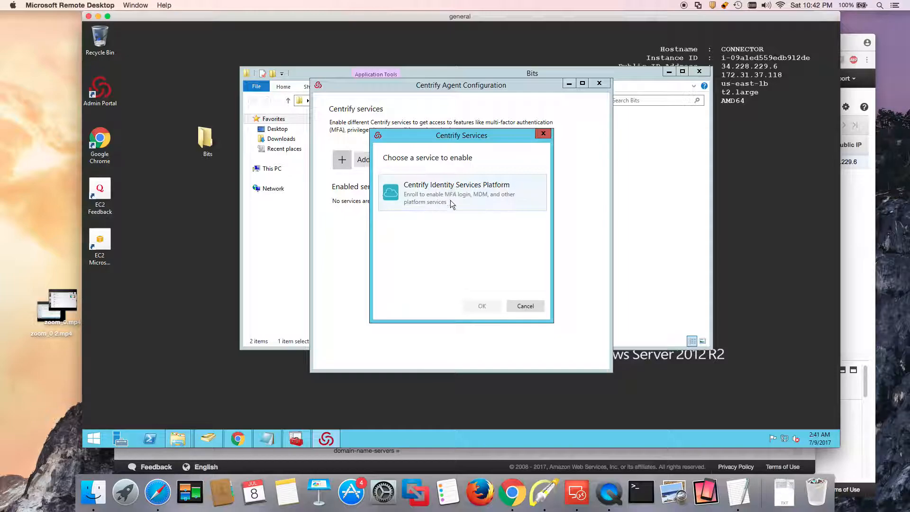
click(457, 195)
click(482, 306)
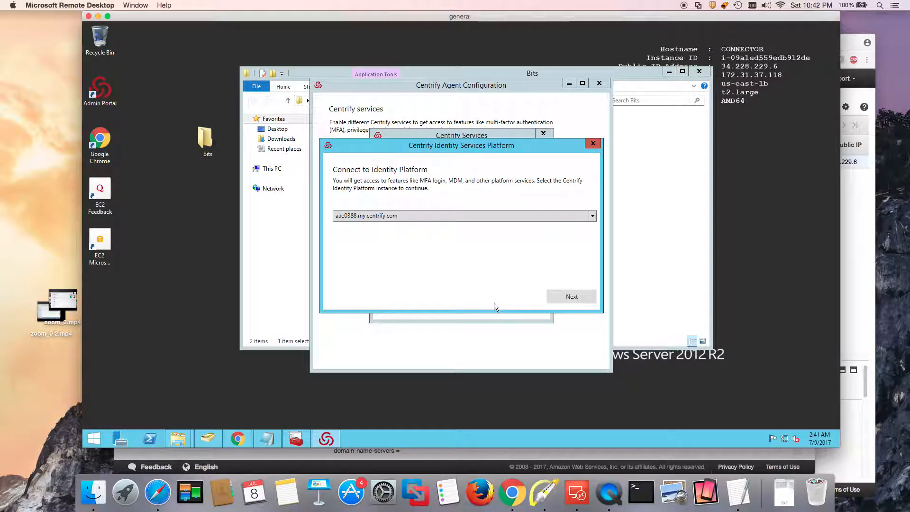
click(571, 297)
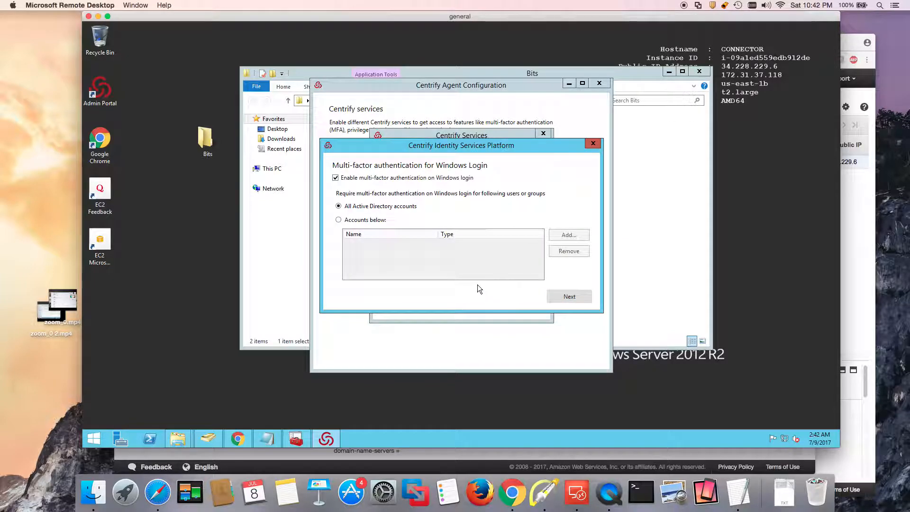
Require multi-factor authentication on Windows login only for the domain Administrator account, and restart the server to apply the service
click(374, 220)
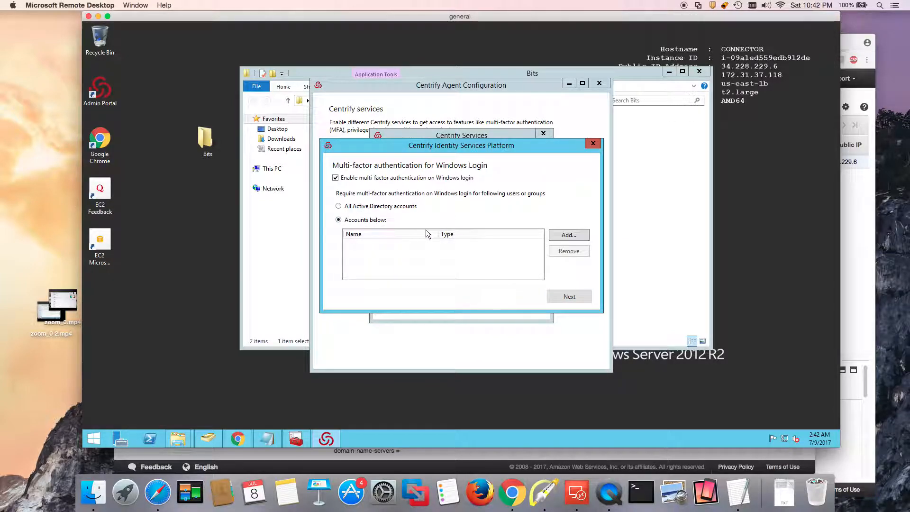
click(573, 234)
text(adminis)
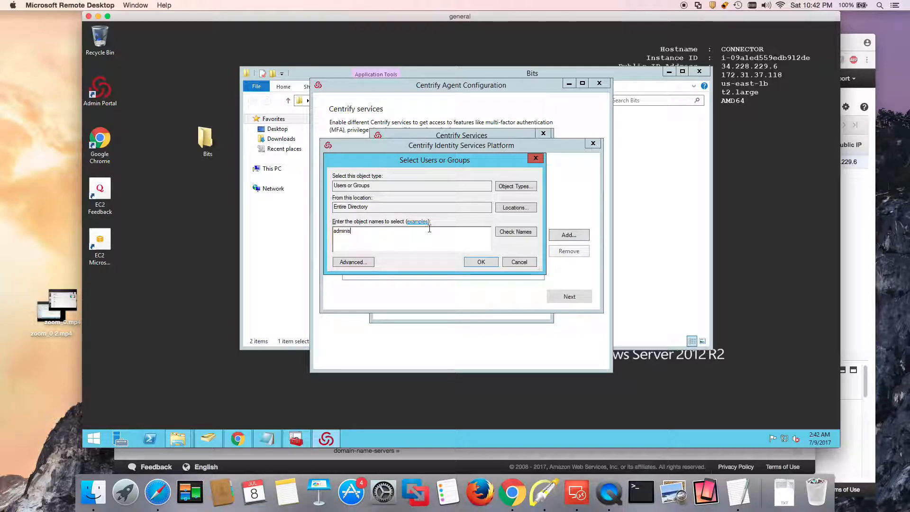
click(508, 234)
click(493, 263)
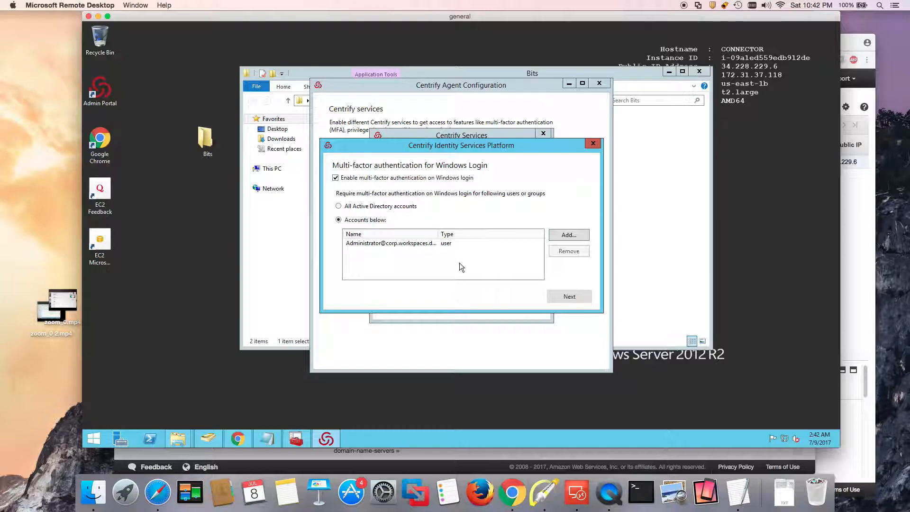
click(560, 296)
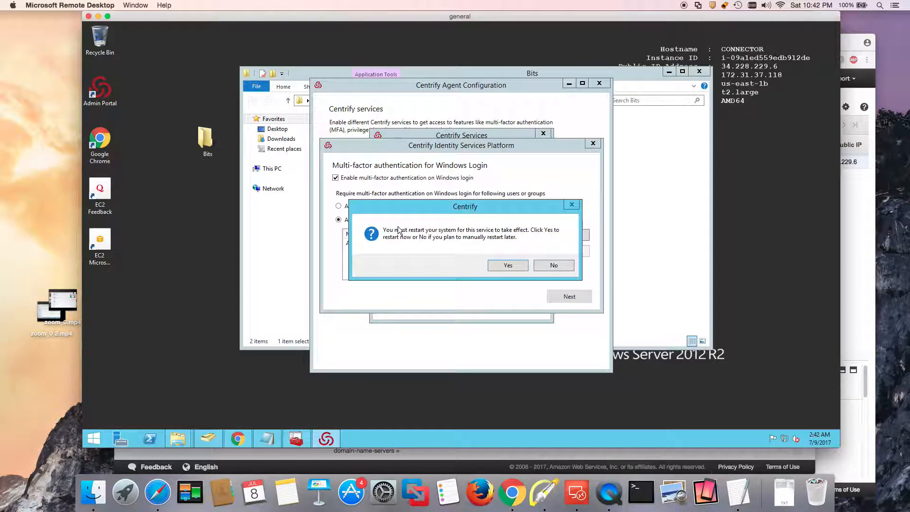
click(518, 266)
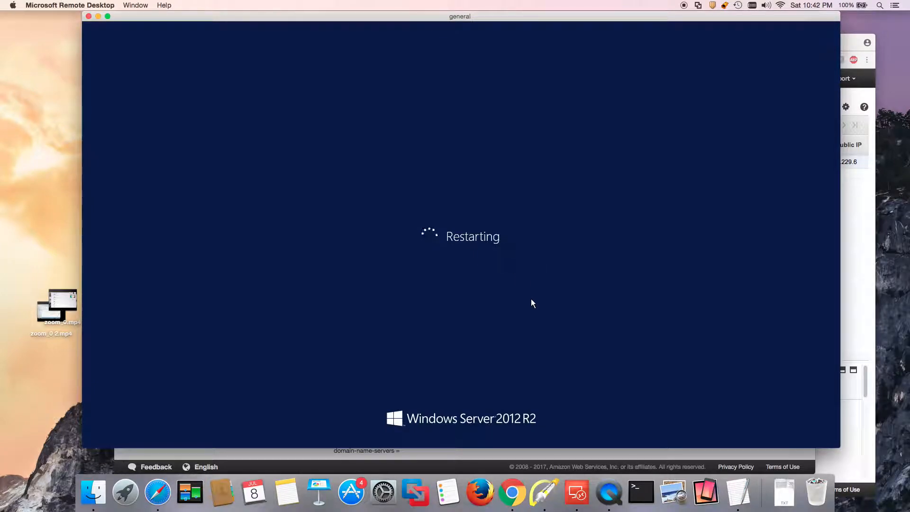
click(612, 493)
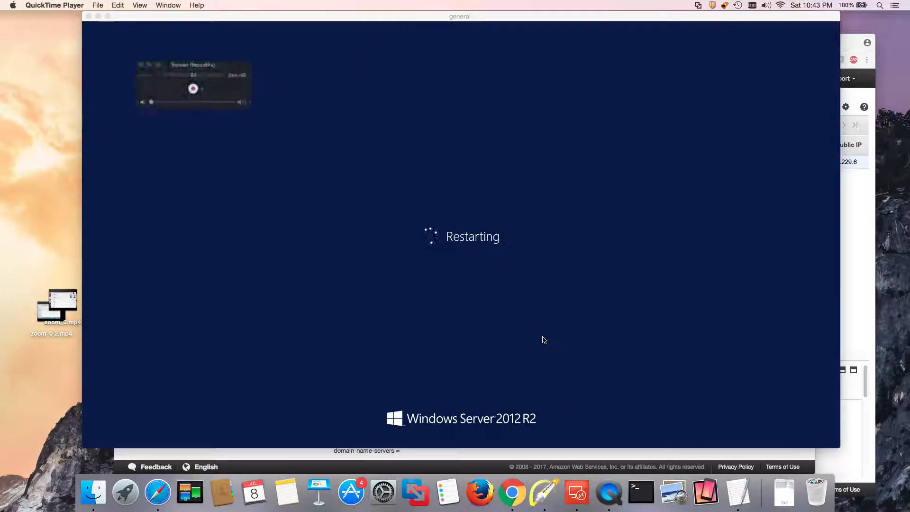
click(92, 105)
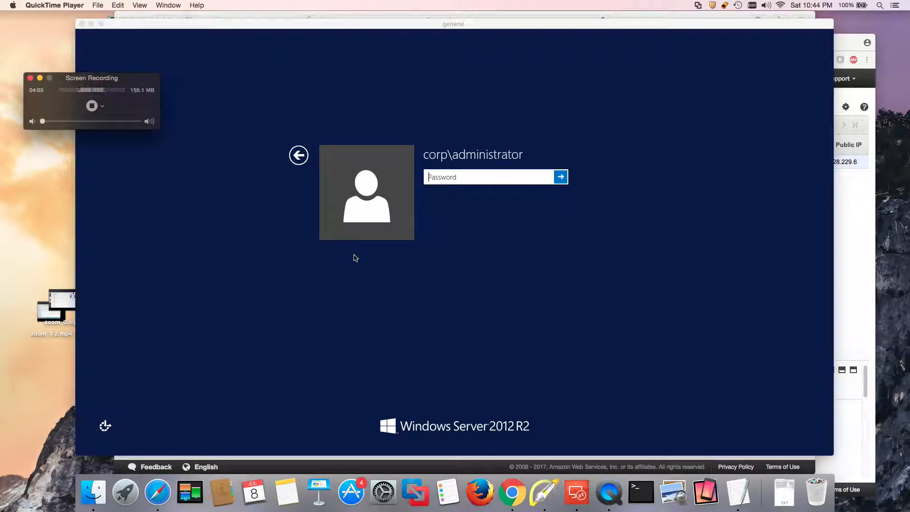
Enter the account password for corp\administrator at the server's login screen and submit it
click(430, 175)
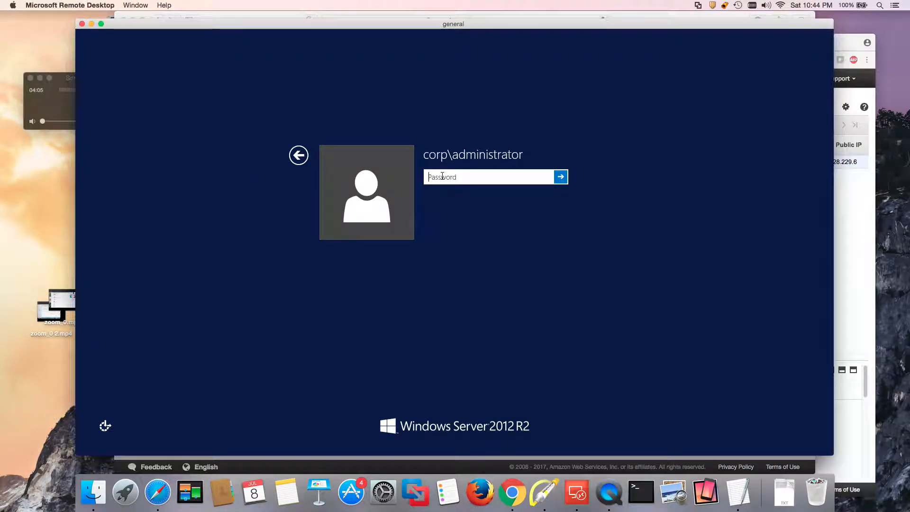
text(••••••••)
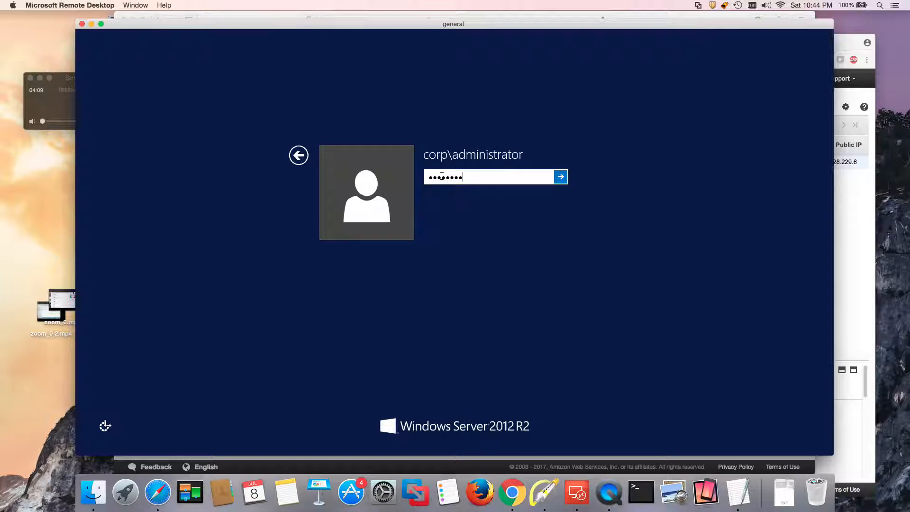
key(Return)
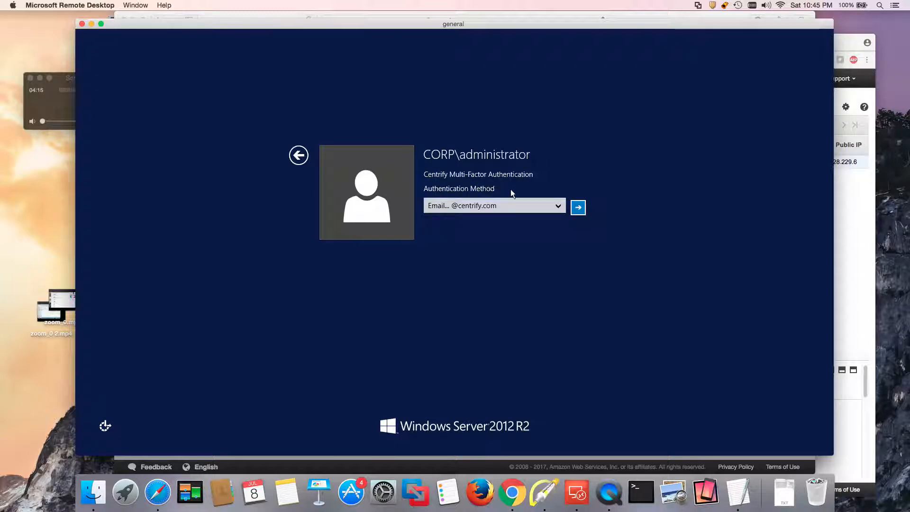
Complete the Centrify multi-factor login with Phone Call as the authentication method, and dismiss the offline passcode setup notice
click(504, 207)
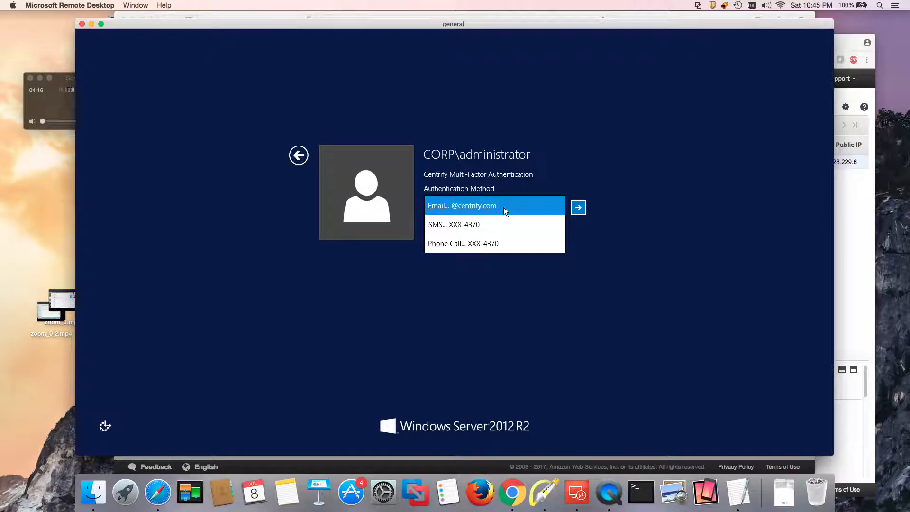
click(478, 244)
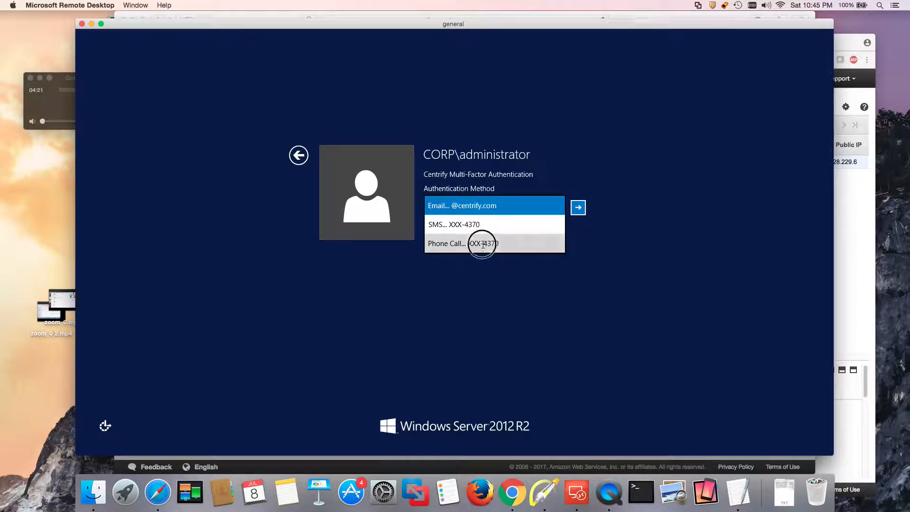
click(578, 208)
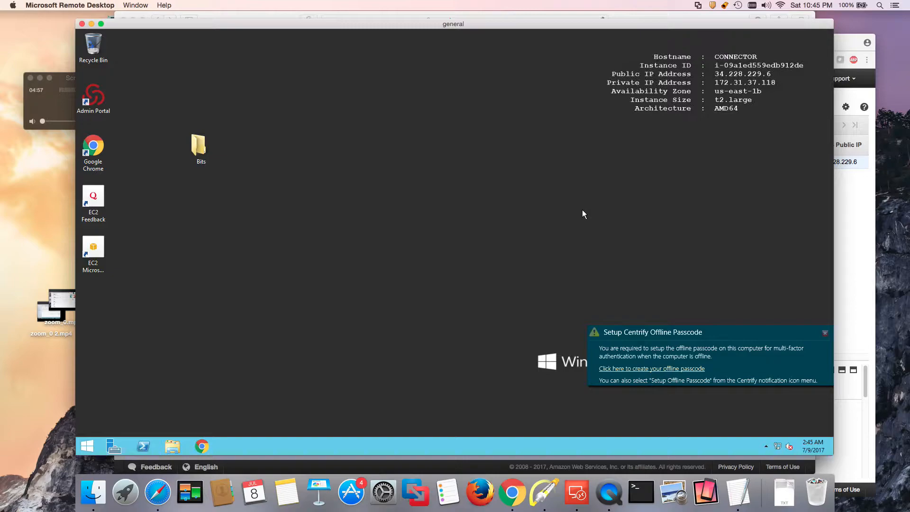
click(825, 333)
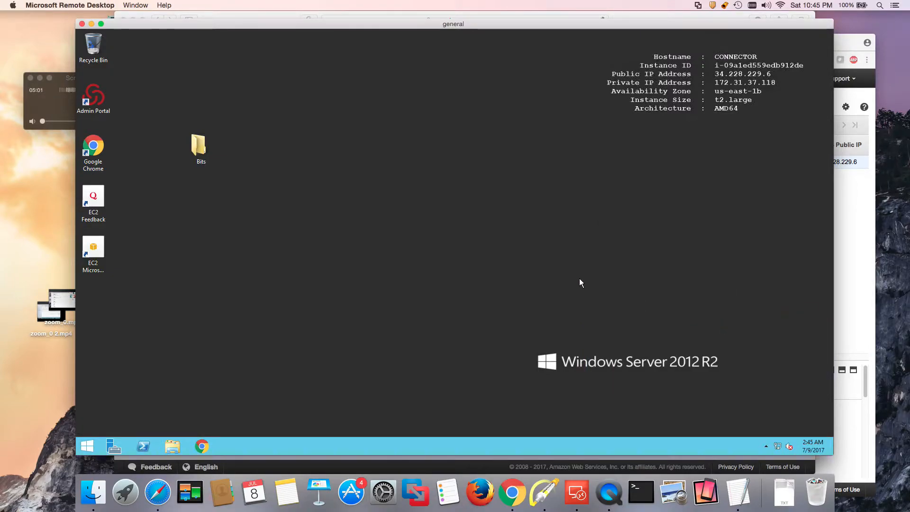